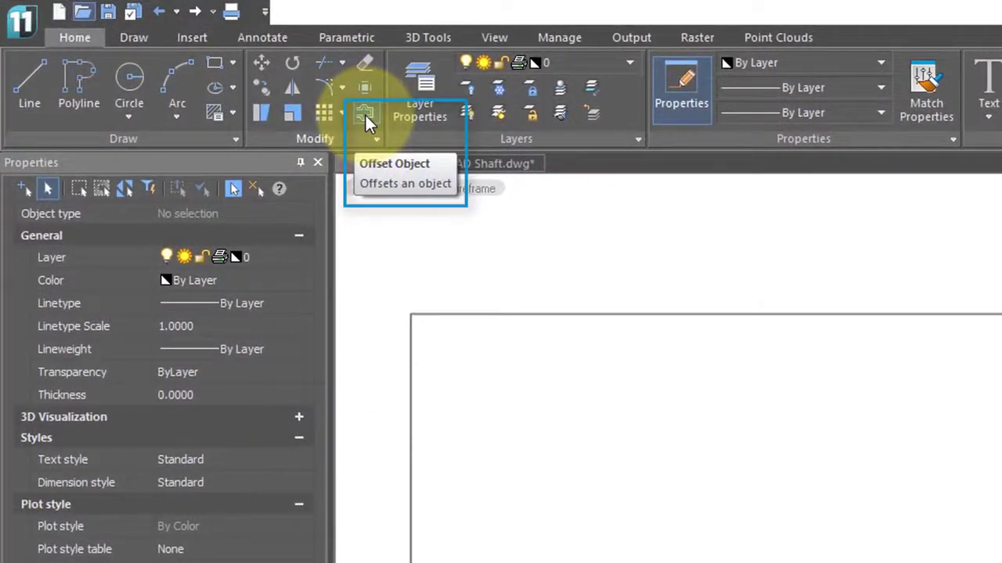
Offset the blue curled polyline 10 units toward its inner side.
{"action": "left_click", "coordinate": [365, 113]}
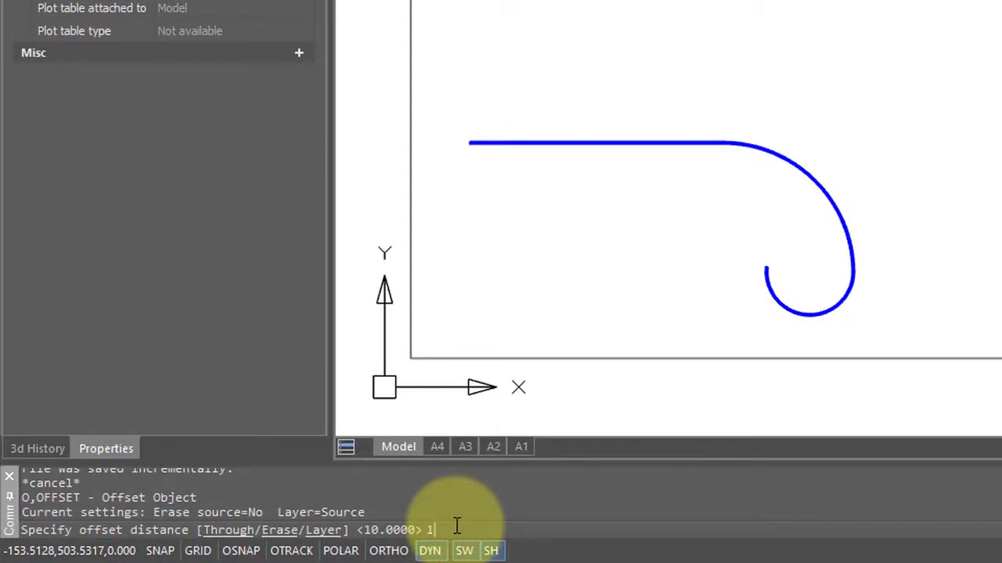
{"action": "key", "text": "Return"}
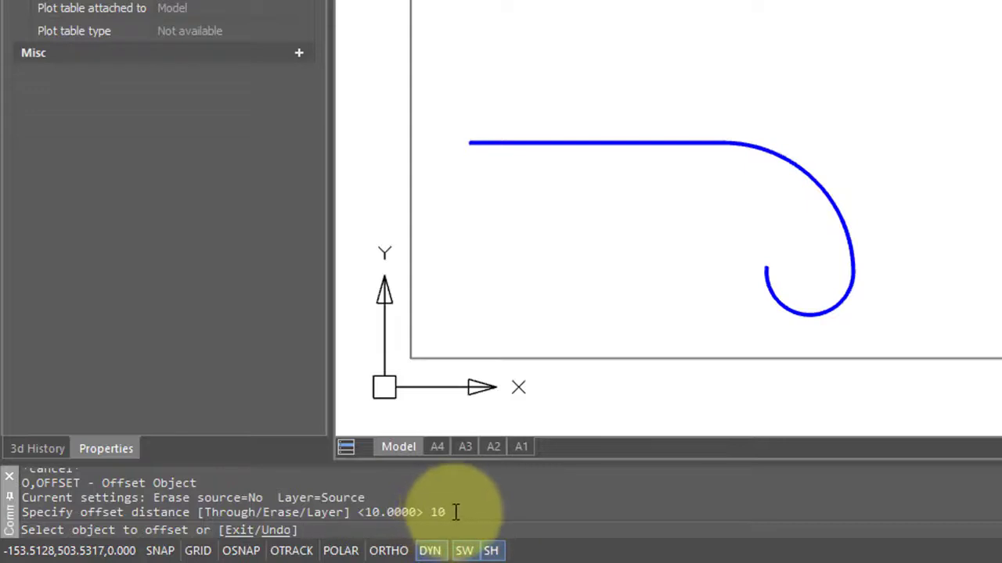
{"action": "left_click", "coordinate": [611, 142]}
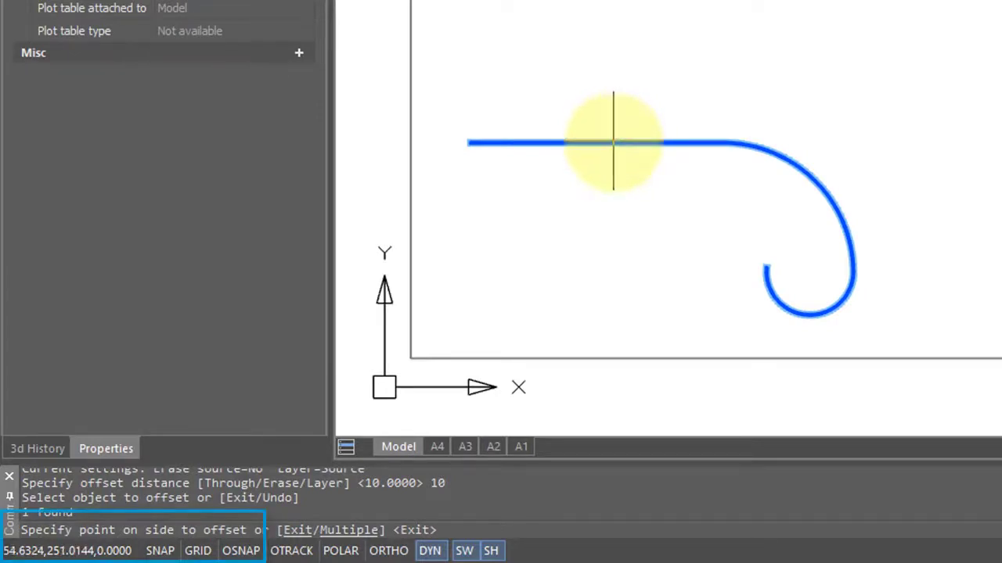
{"action": "left_click", "coordinate": [608, 166]}
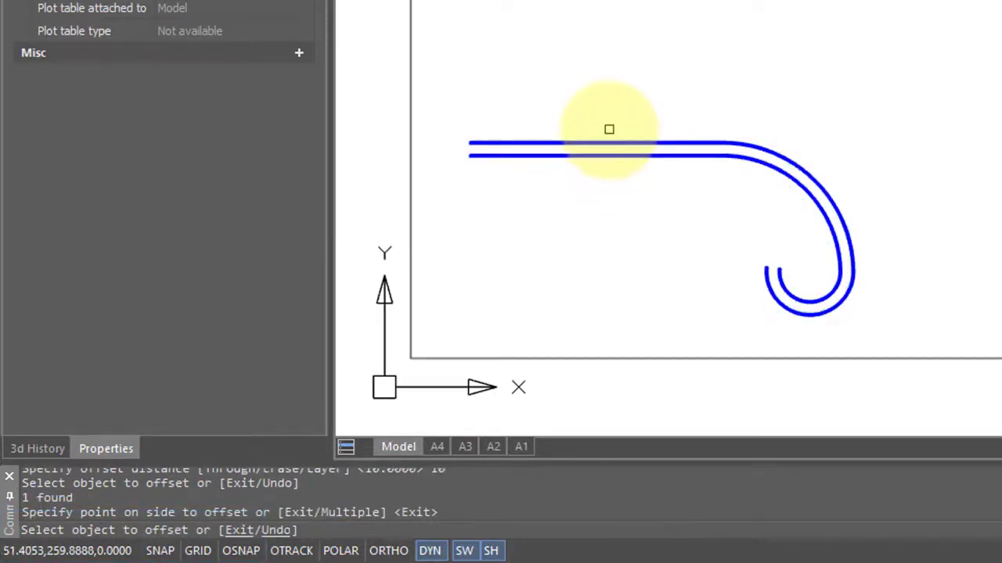
Restart Offset at distance 10 and make multiple parallel copies of the top polyline going downward.
{"action": "key", "text": "Escape"}
{"action": "type", "text": "o"}
{"action": "key", "text": "Return"}
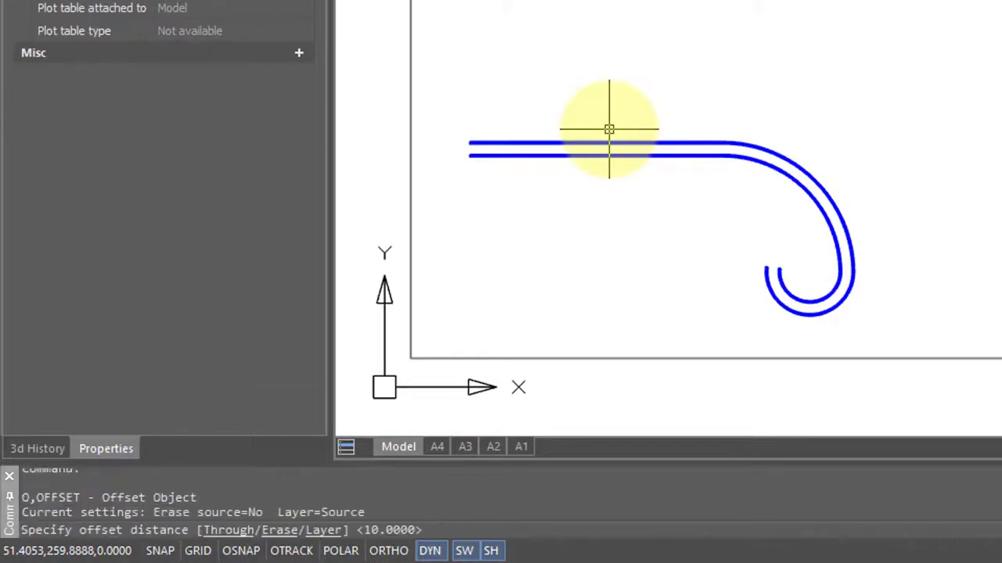
{"action": "key", "text": "Return"}
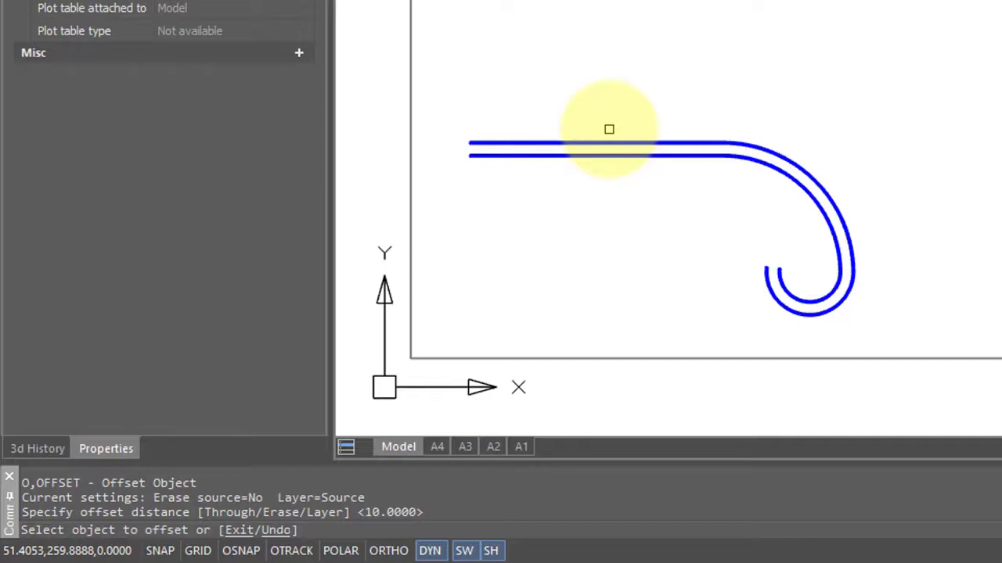
{"action": "left_click", "coordinate": [609, 143]}
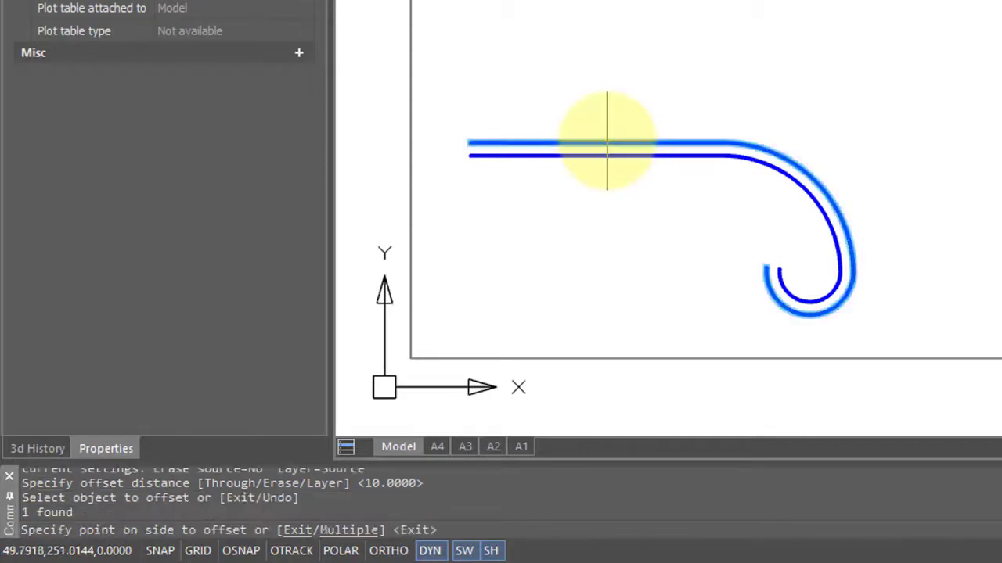
{"action": "left_click", "coordinate": [352, 531]}
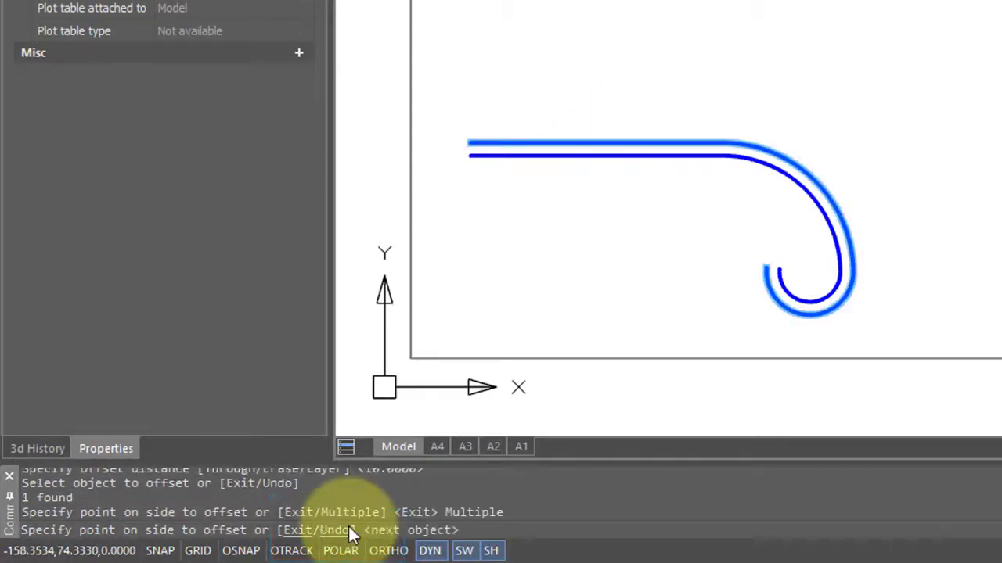
{"action": "left_click", "coordinate": [588, 177]}
{"action": "left_click", "coordinate": [588, 195]}
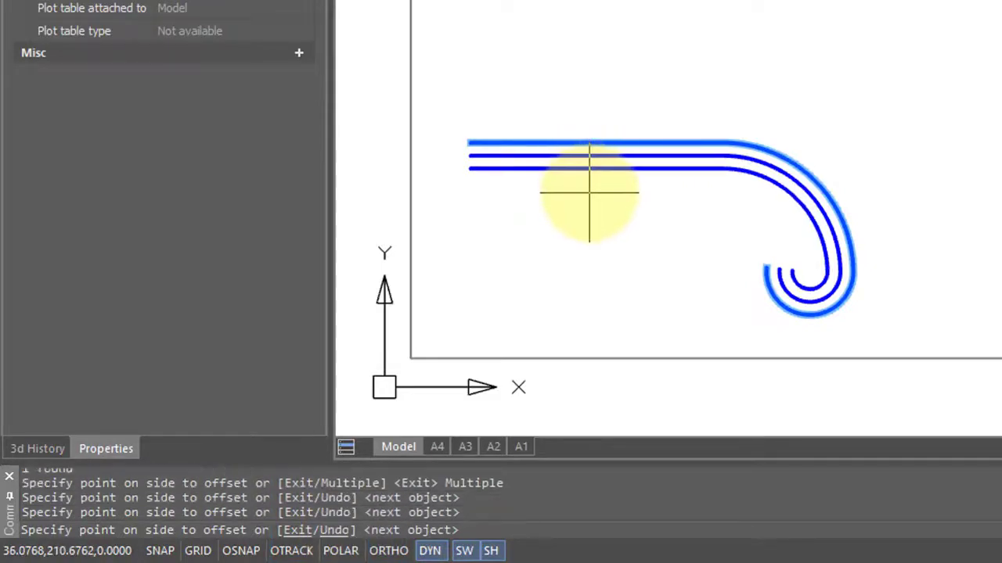
{"action": "left_click", "coordinate": [587, 227]}
{"action": "left_click", "coordinate": [587, 240]}
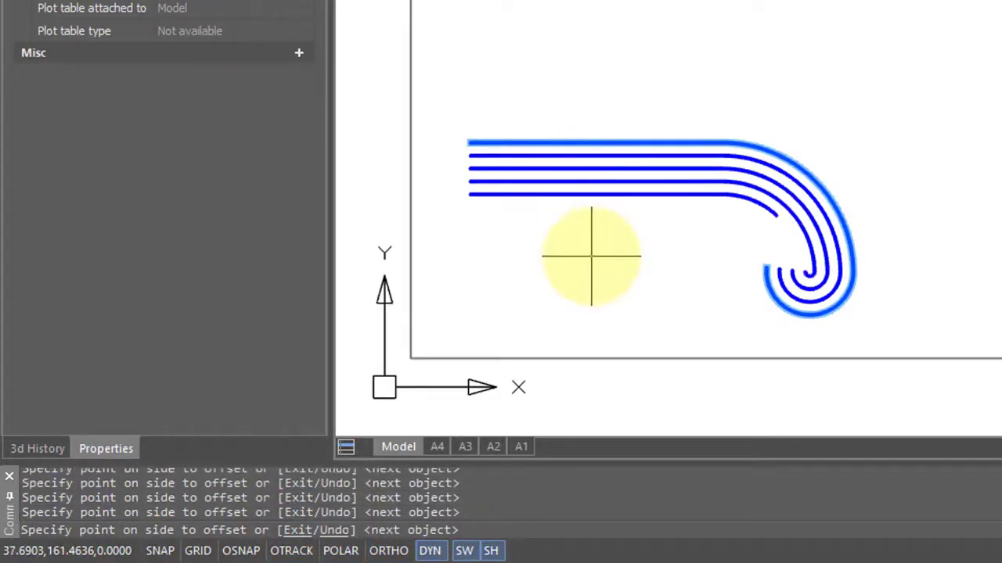
{"action": "left_click", "coordinate": [591, 257]}
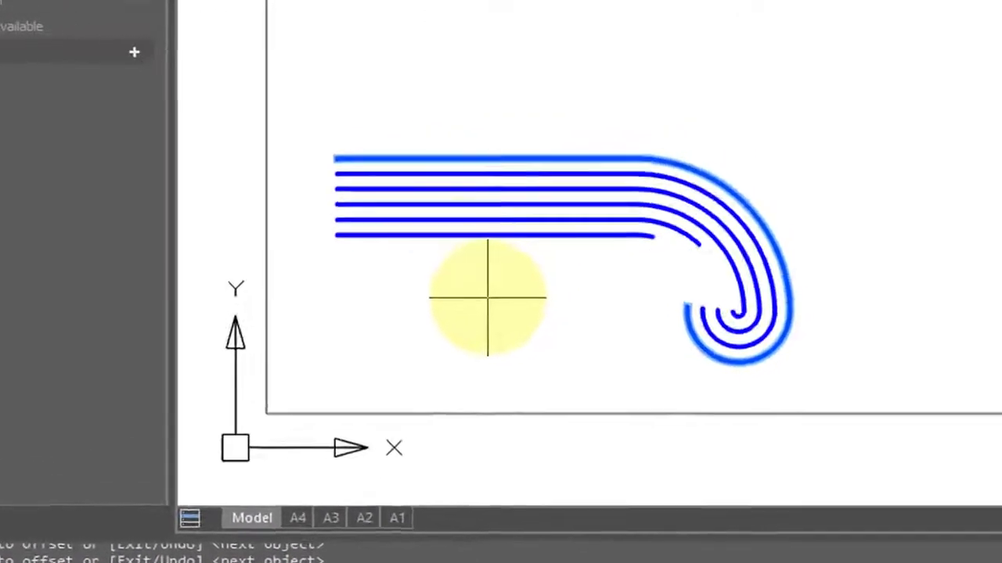
{"action": "left_click", "coordinate": [593, 257]}
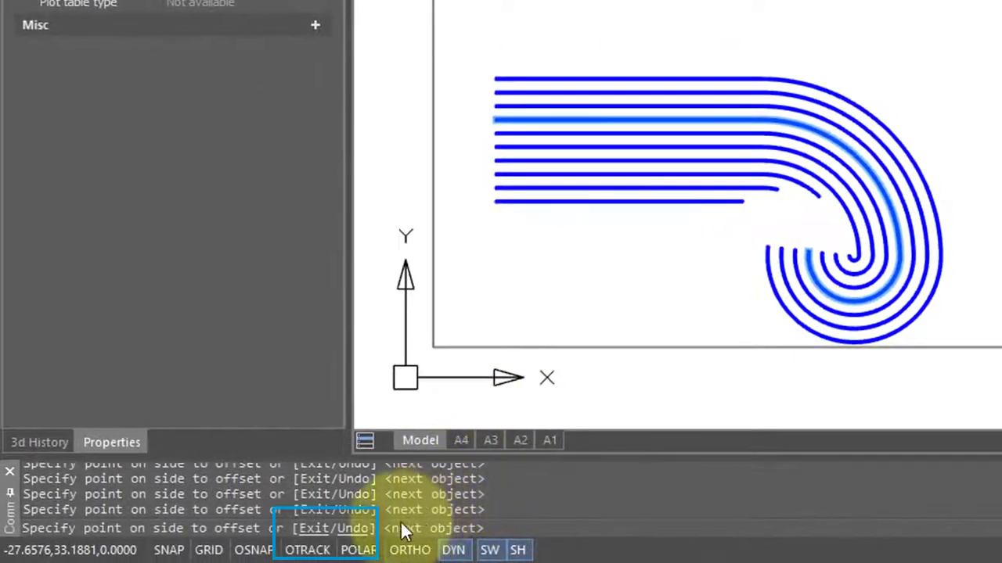
Undo the last three polyline copies, then offset the frame rectangle inward and once outward.
{"action": "left_click", "coordinate": [353, 532]}
{"action": "left_click", "coordinate": [290, 531]}
{"action": "left_click", "coordinate": [290, 530]}
{"action": "left_click", "coordinate": [290, 531]}
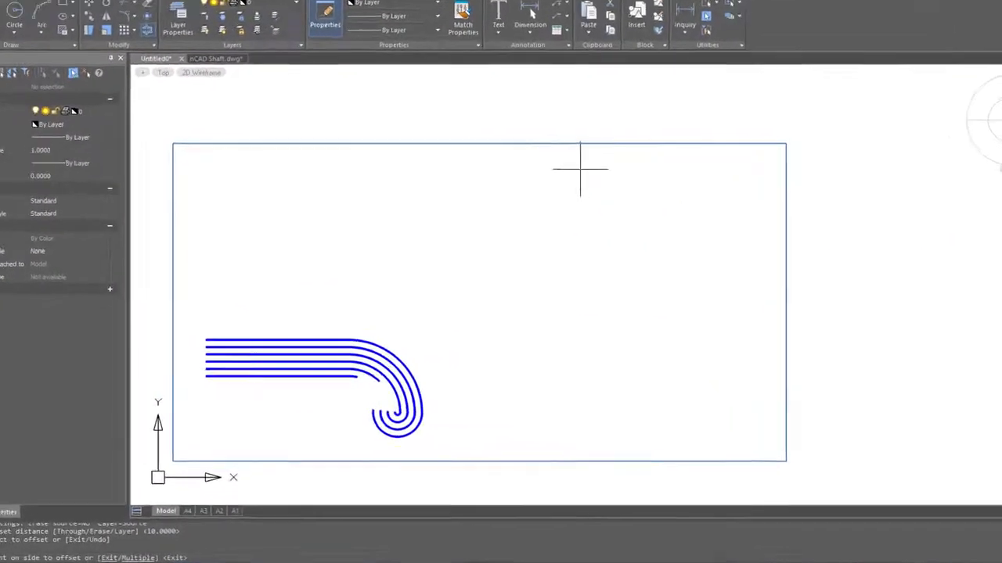
{"action": "left_click", "coordinate": [485, 80]}
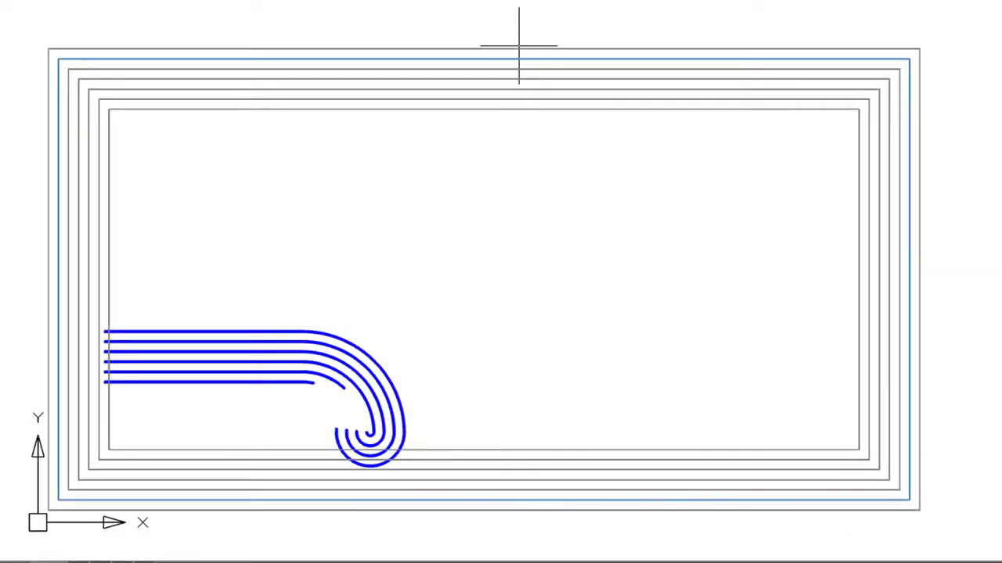
{"action": "left_click", "coordinate": [520, 28]}
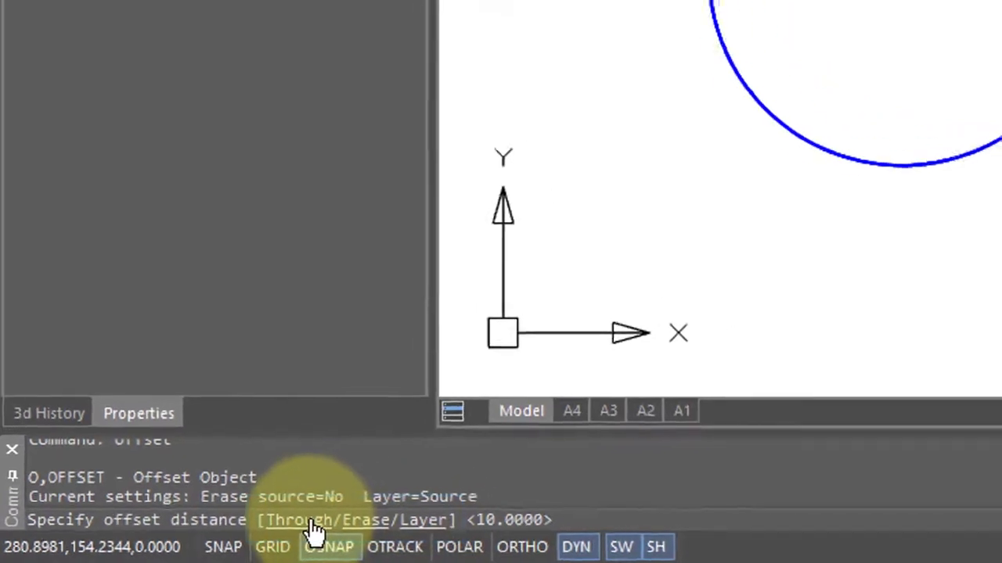
Offset the circle with the Through option so its larger copy touches the vertical line.
{"action": "left_click", "coordinate": [297, 520]}
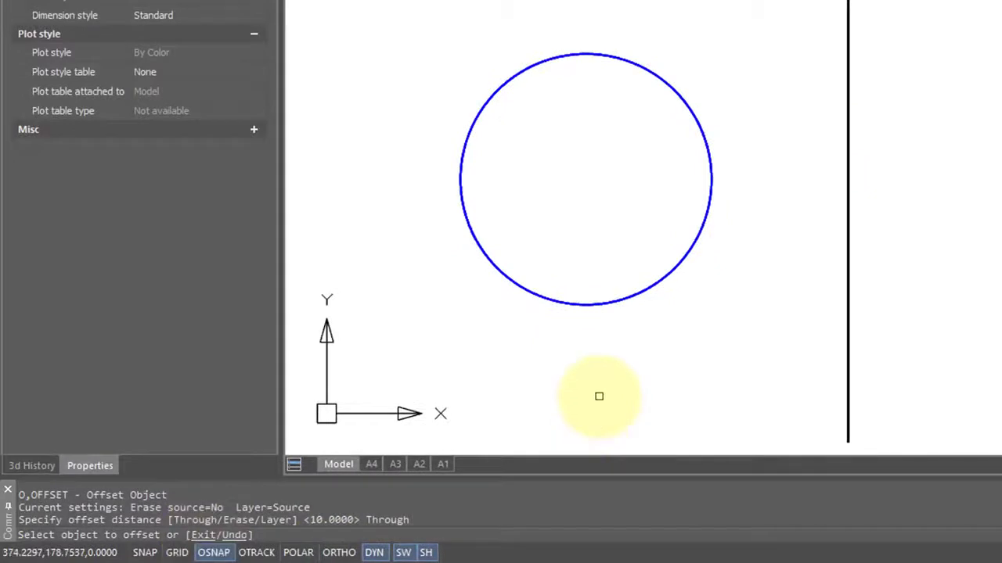
{"action": "left_click", "coordinate": [590, 303]}
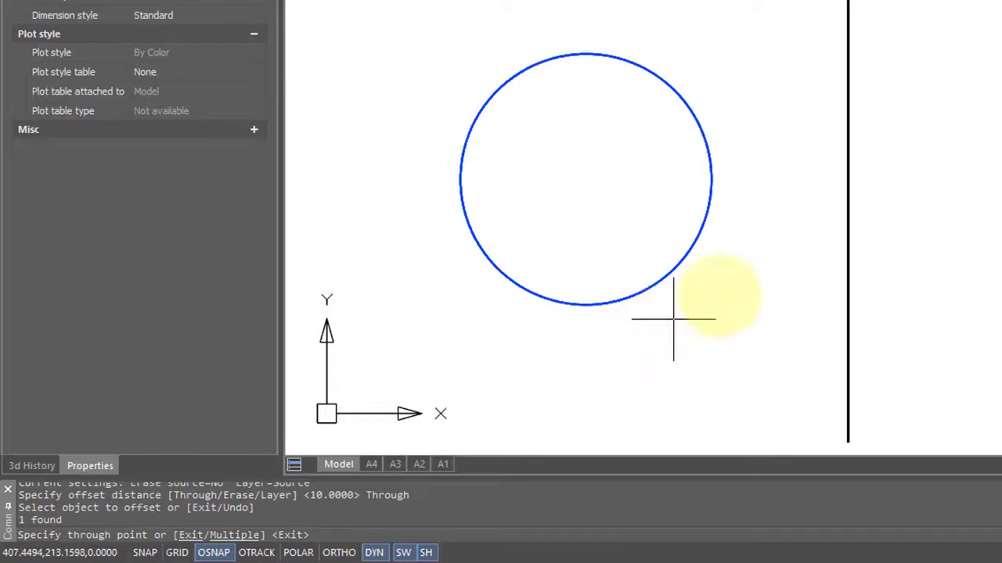
{"action": "left_click", "coordinate": [847, 191]}
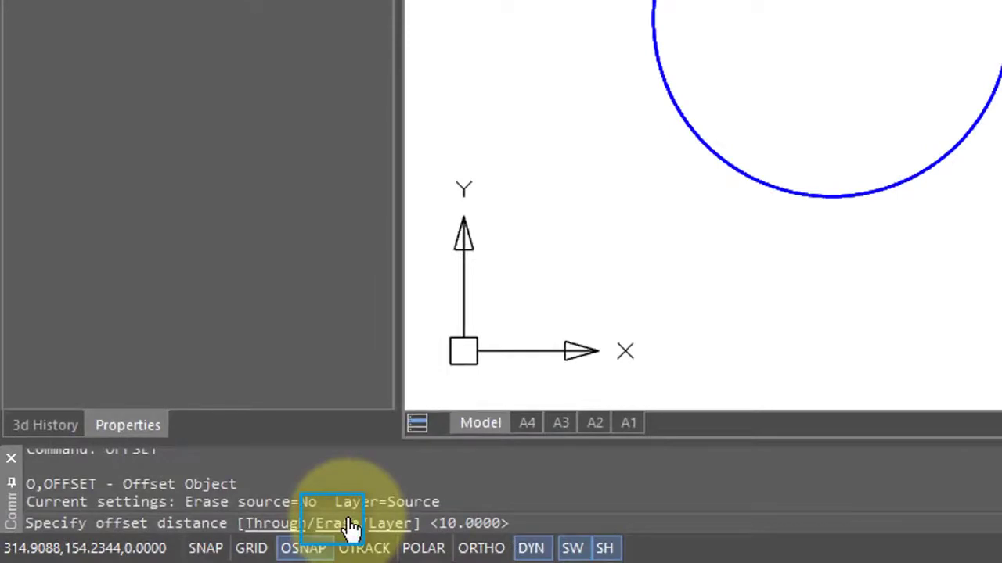
Enable erasing the source, then offset the circle 10 units outward, replacing the original.
{"action": "left_click", "coordinate": [350, 524]}
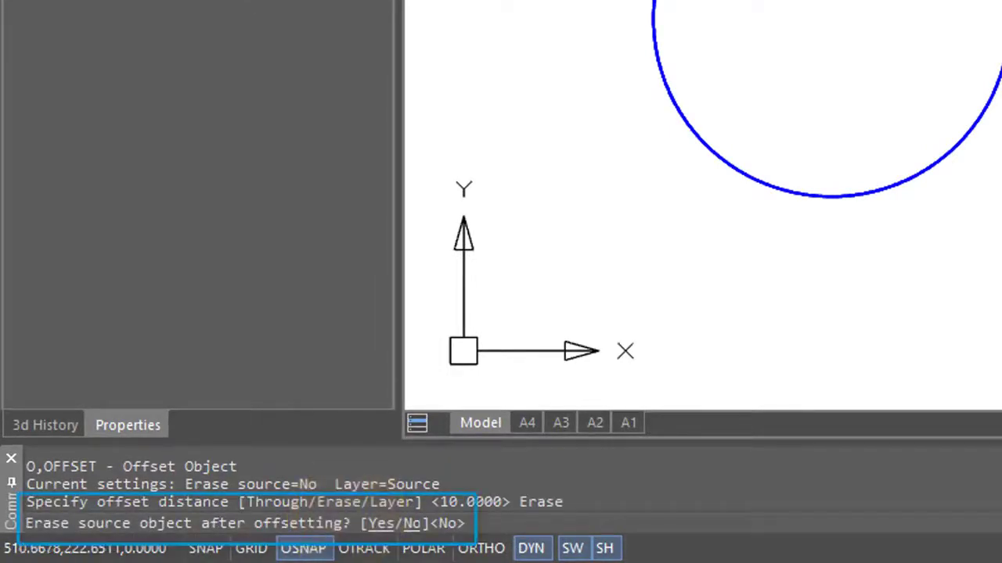
{"action": "type", "text": "y"}
{"action": "key", "text": "Return"}
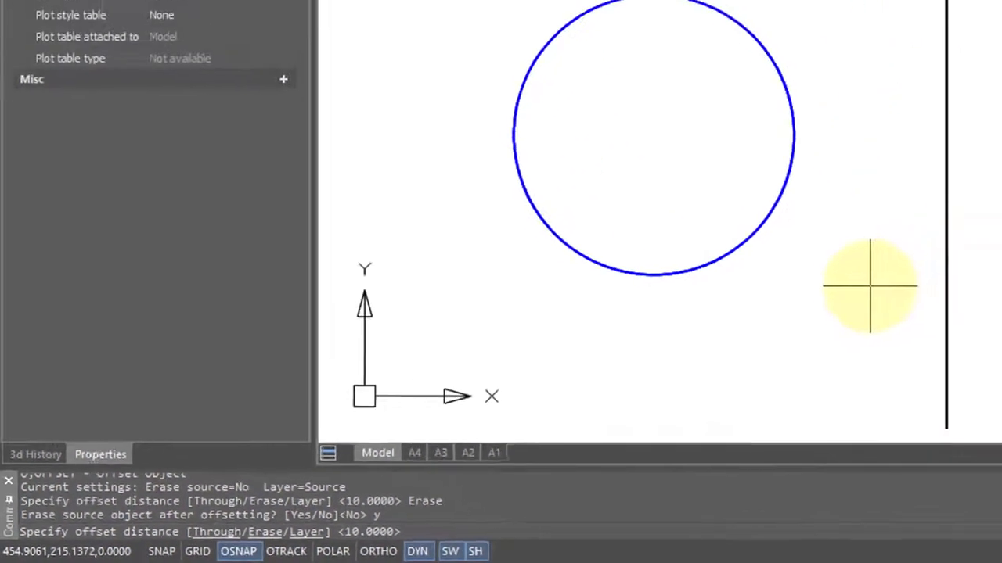
{"action": "key", "text": "Return"}
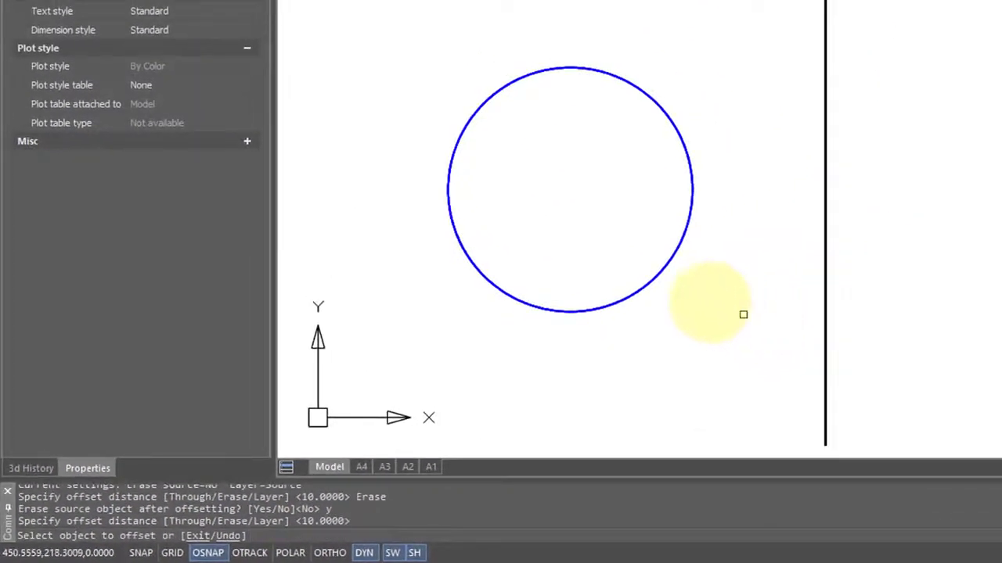
{"action": "left_click", "coordinate": [659, 274]}
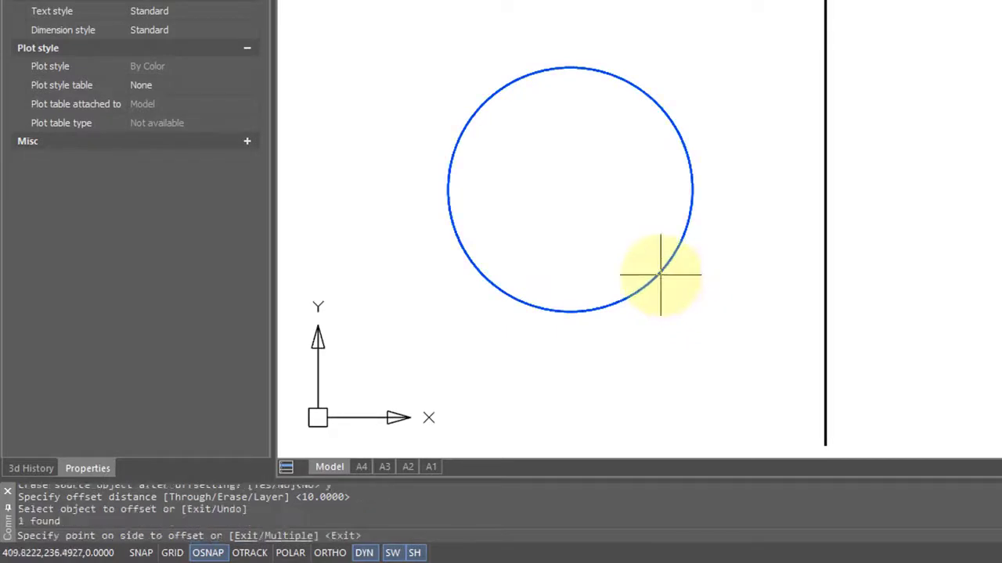
{"action": "left_click", "coordinate": [721, 301]}
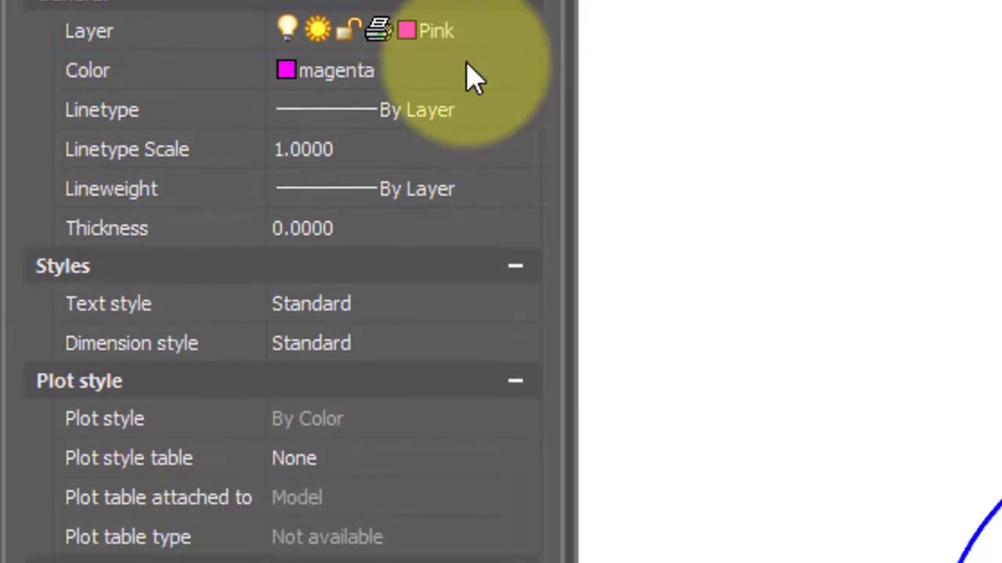
Send offset copies to the current Pink layer and offset the blue circle 10 units outward.
{"action": "type", "text": "o"}
{"action": "key", "text": "Return"}
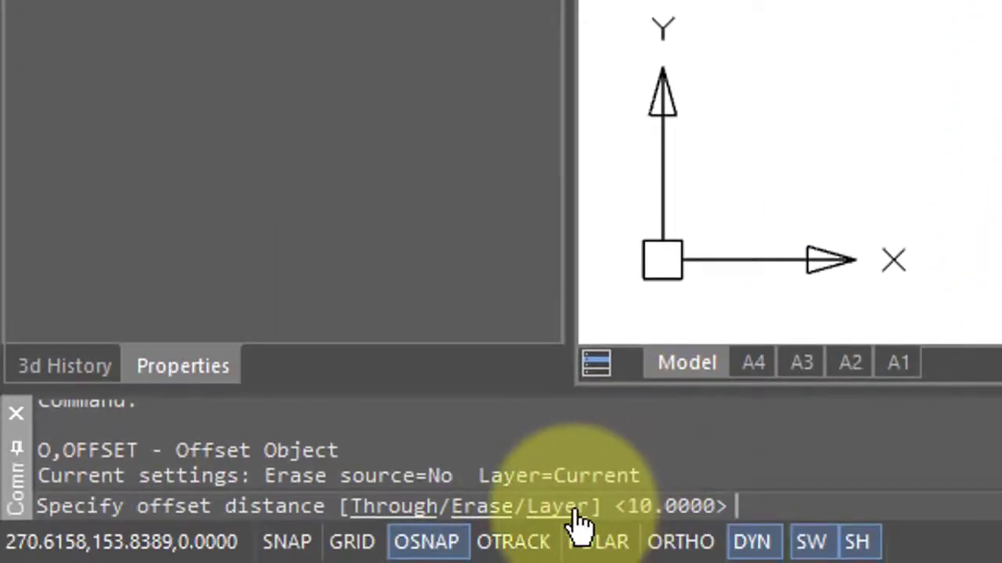
{"action": "left_click", "coordinate": [575, 511]}
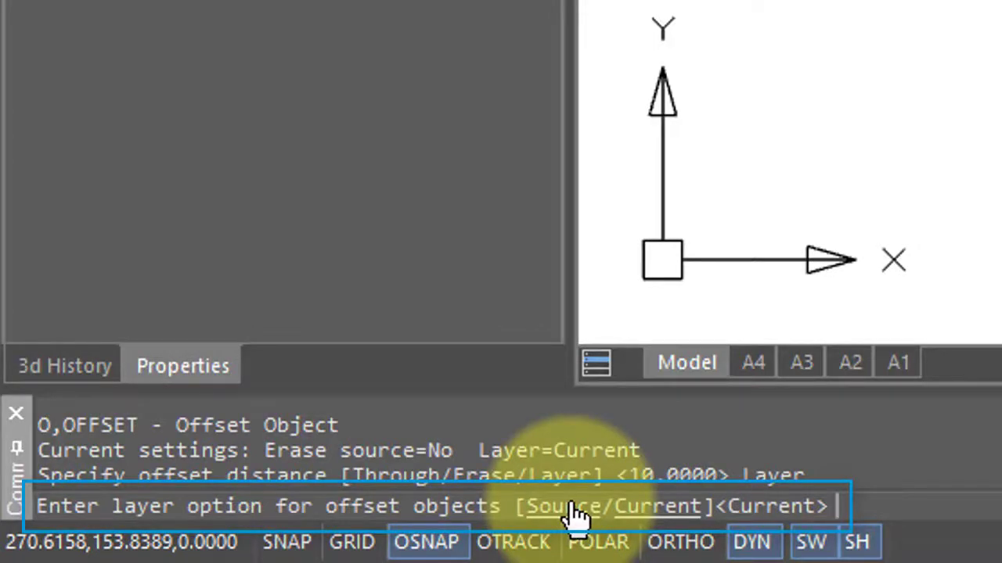
{"action": "left_click", "coordinate": [682, 509]}
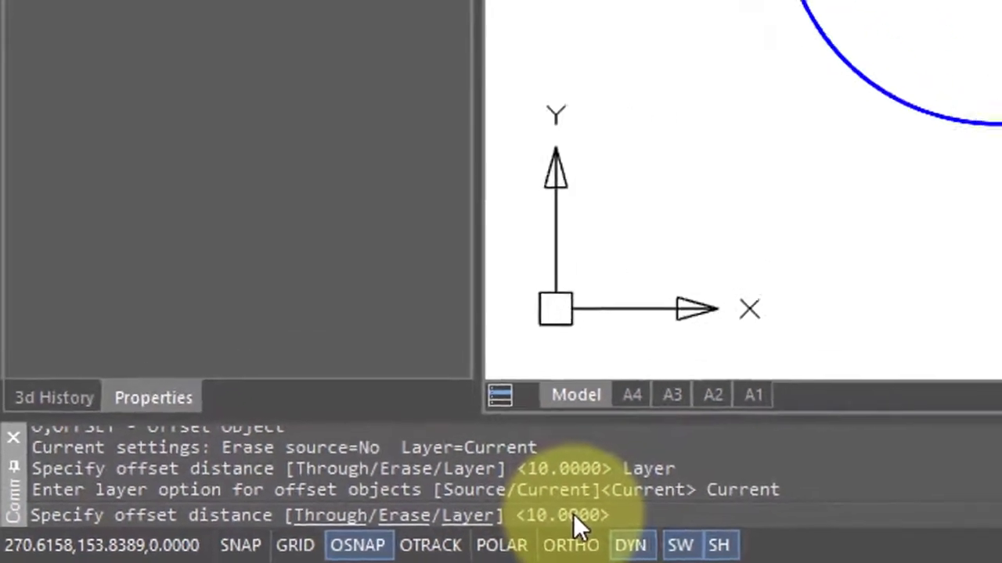
{"action": "key", "text": "Return"}
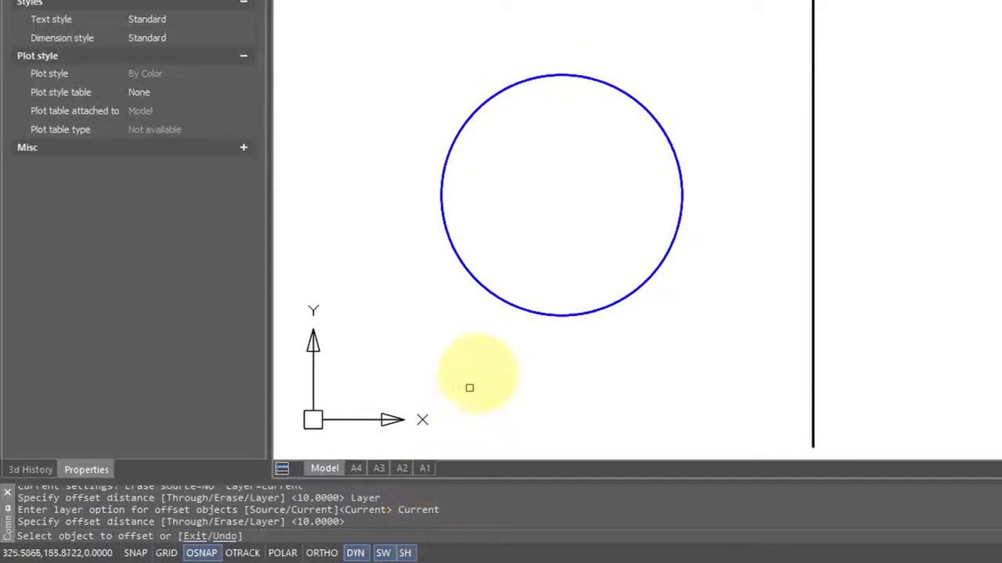
{"action": "left_click", "coordinate": [524, 310]}
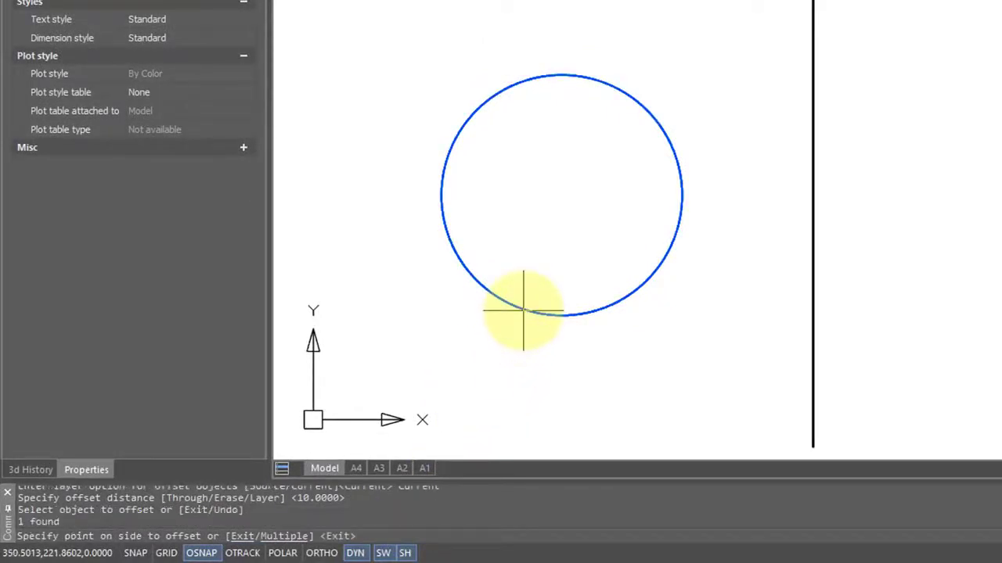
{"action": "left_click", "coordinate": [530, 338]}
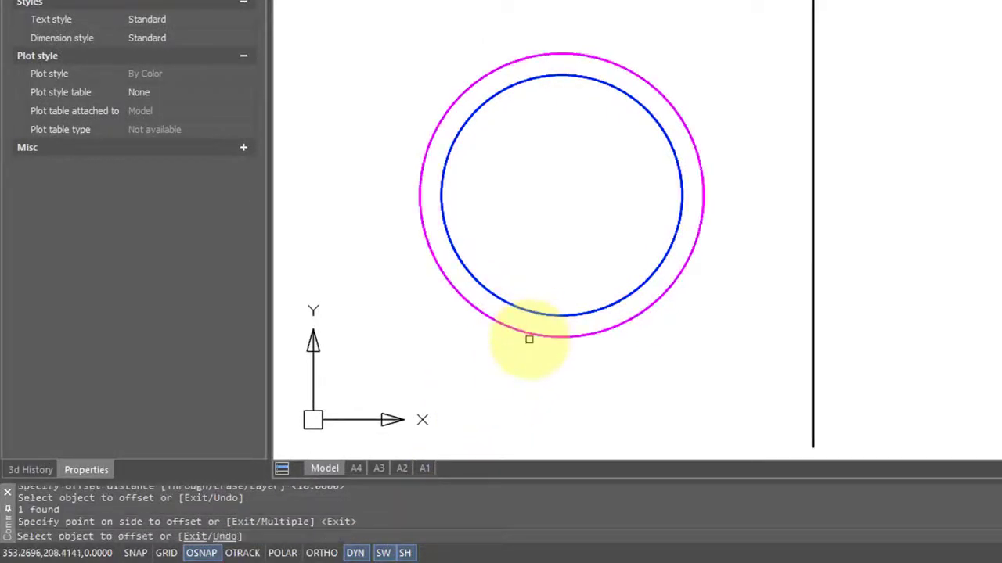